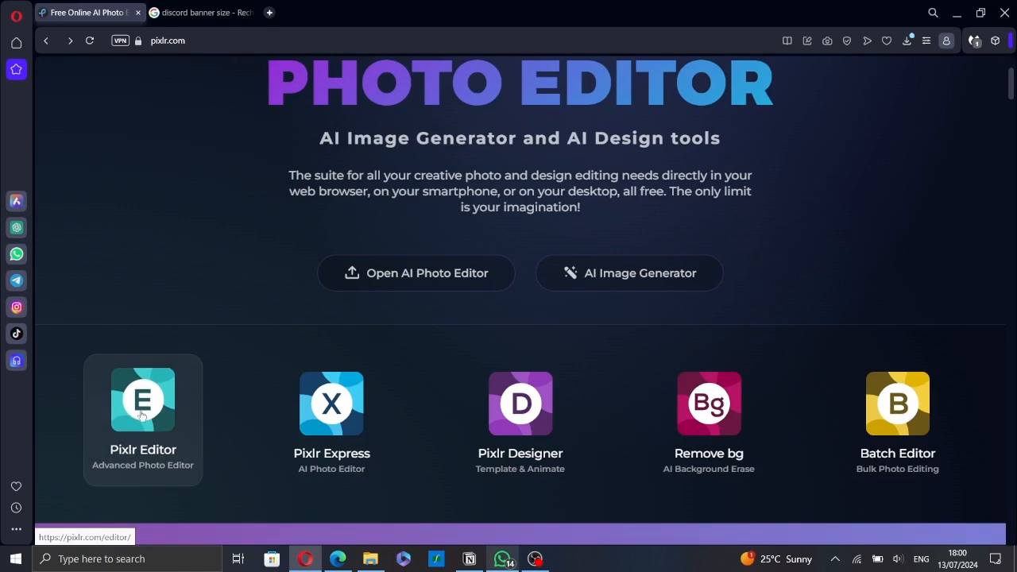
Start a new image in Pixlr Editor and check the recommended Discord banner size in the open search results
click(151, 418)
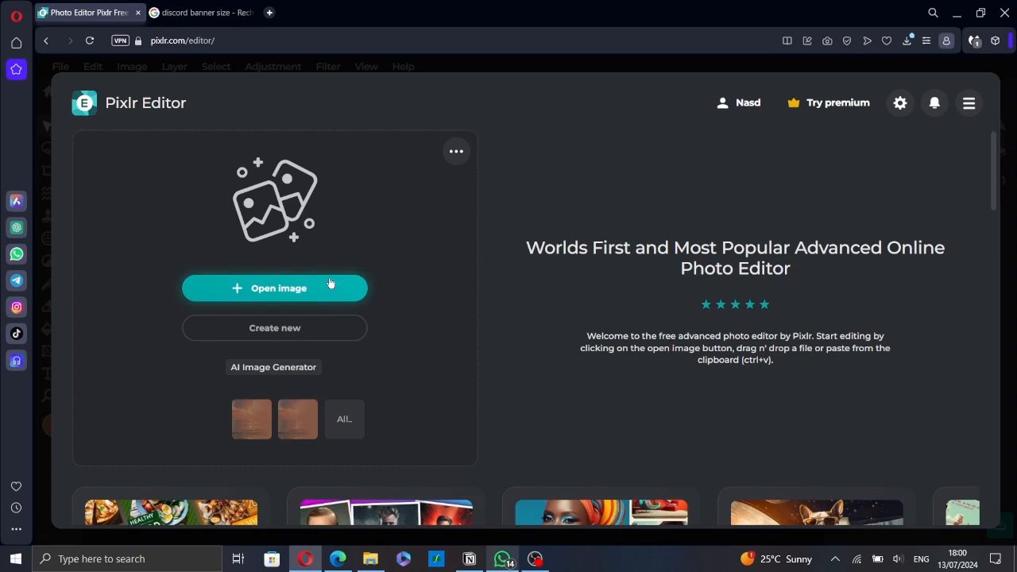
click(336, 332)
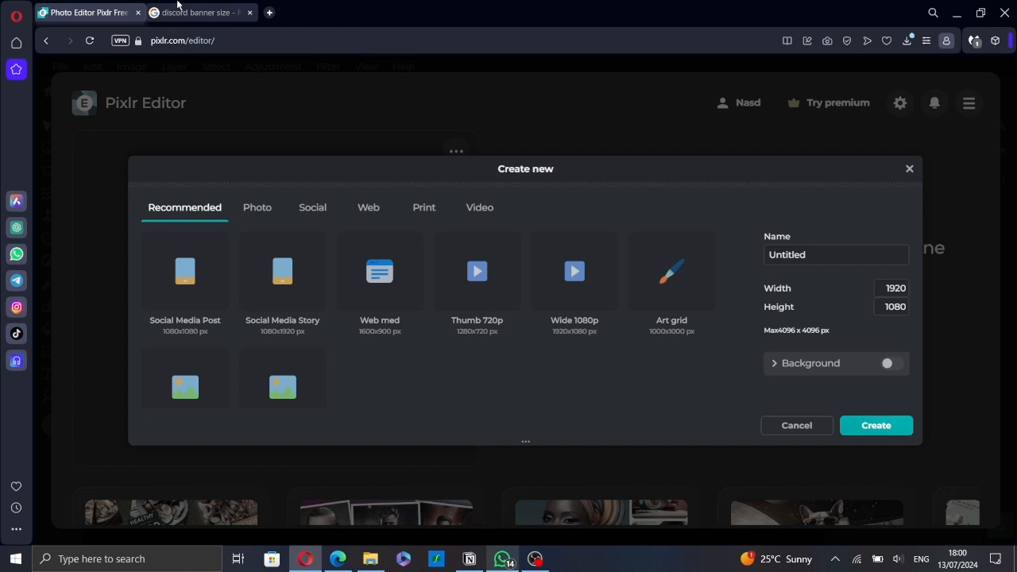
click(178, 8)
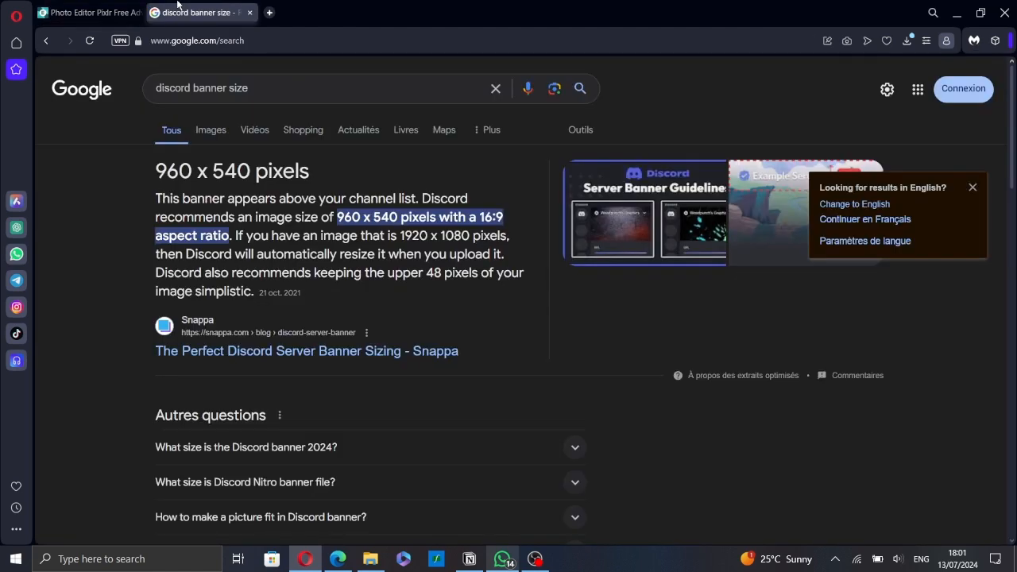
click(96, 8)
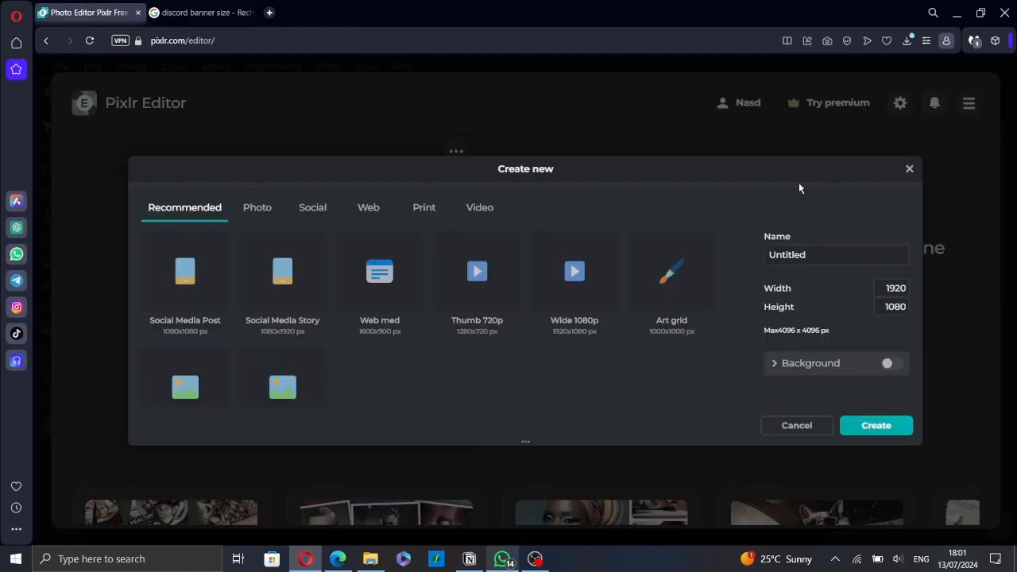
Create a 960 x 540 px canvas named "Discord banner"
double_click(895, 289)
text(9)
double_click(898, 306)
text(540)
double_click(832, 257)
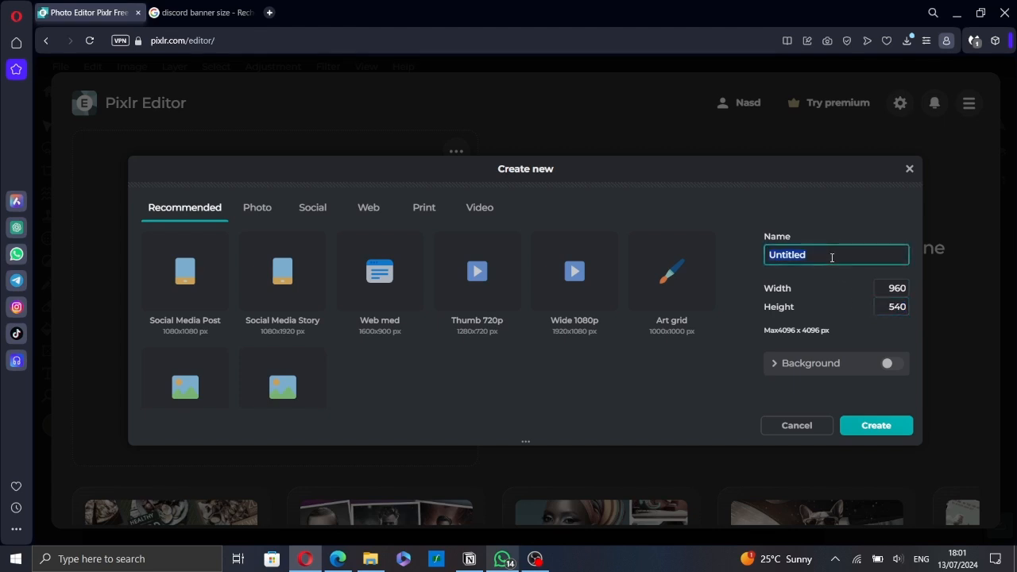
text(disco)
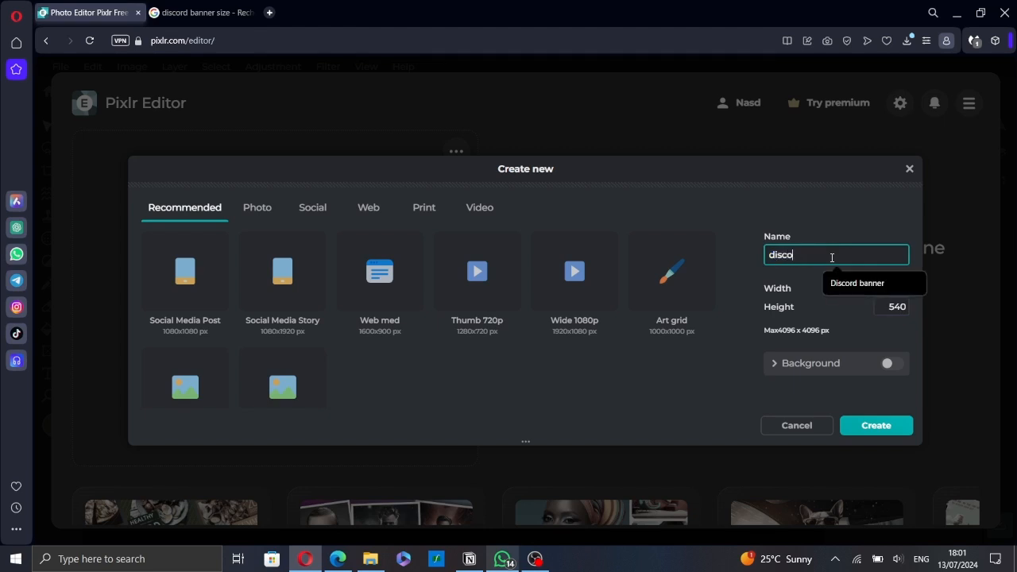
click(865, 283)
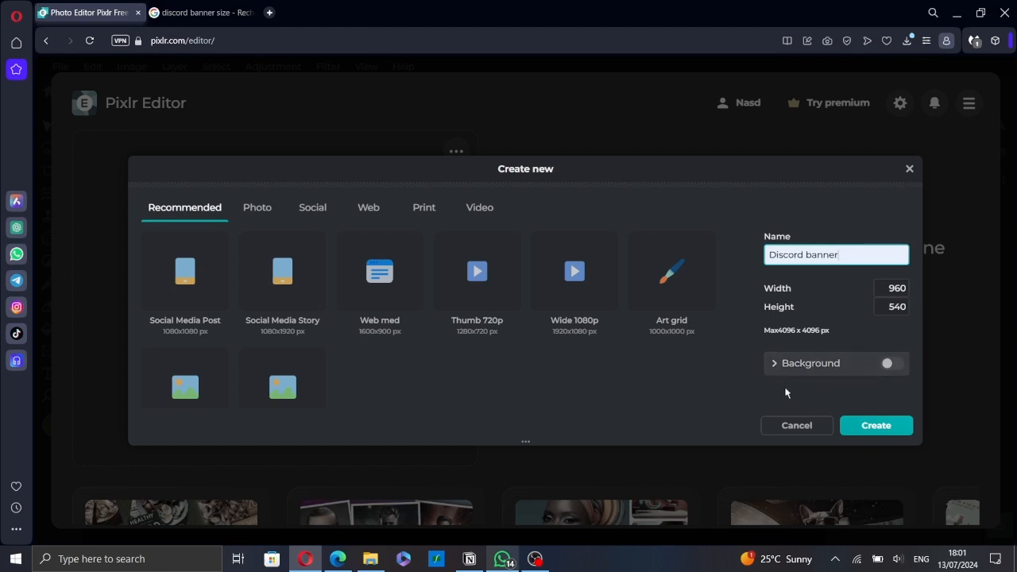
click(823, 363)
click(824, 364)
click(909, 429)
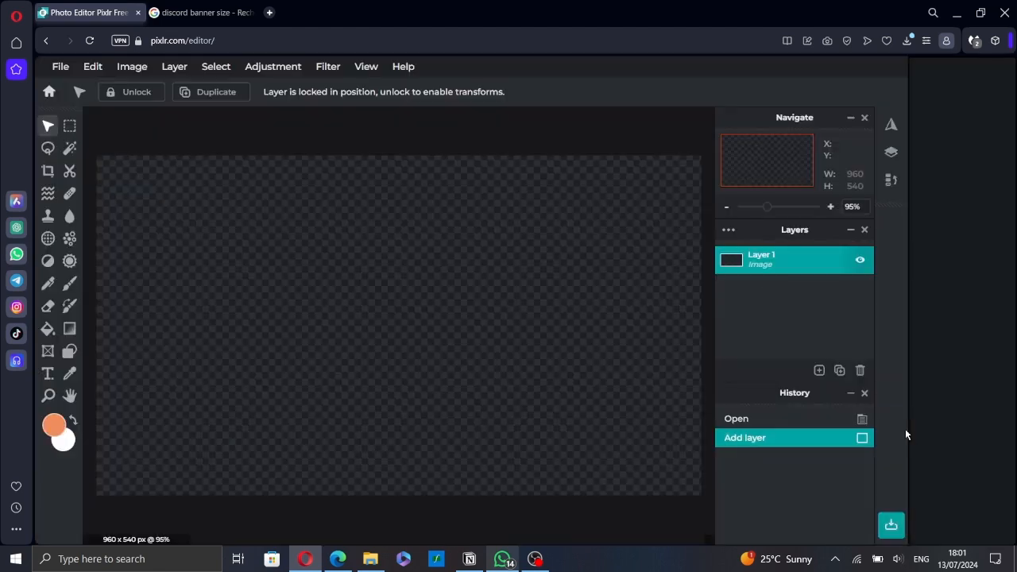
click(819, 370)
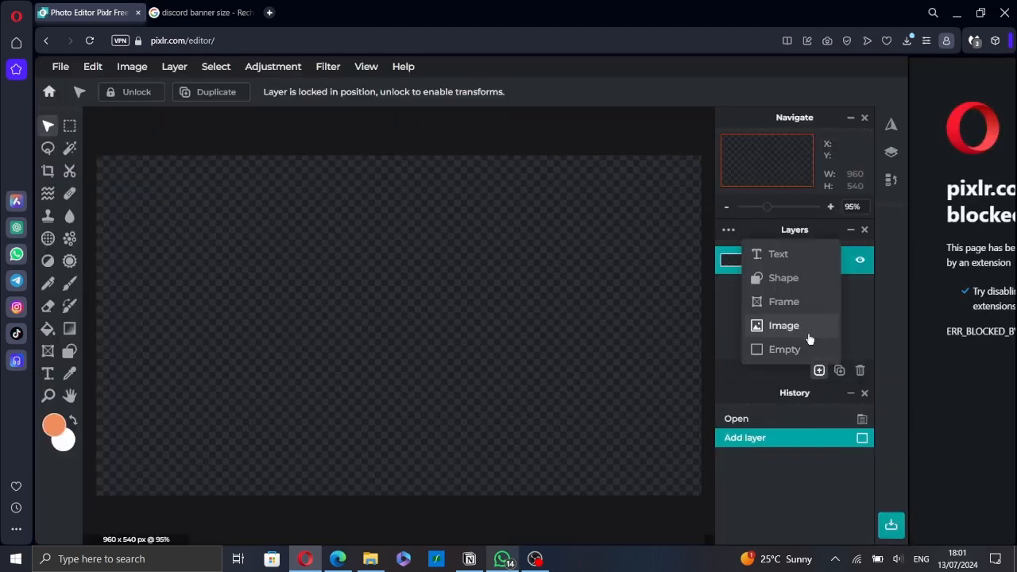
click(809, 339)
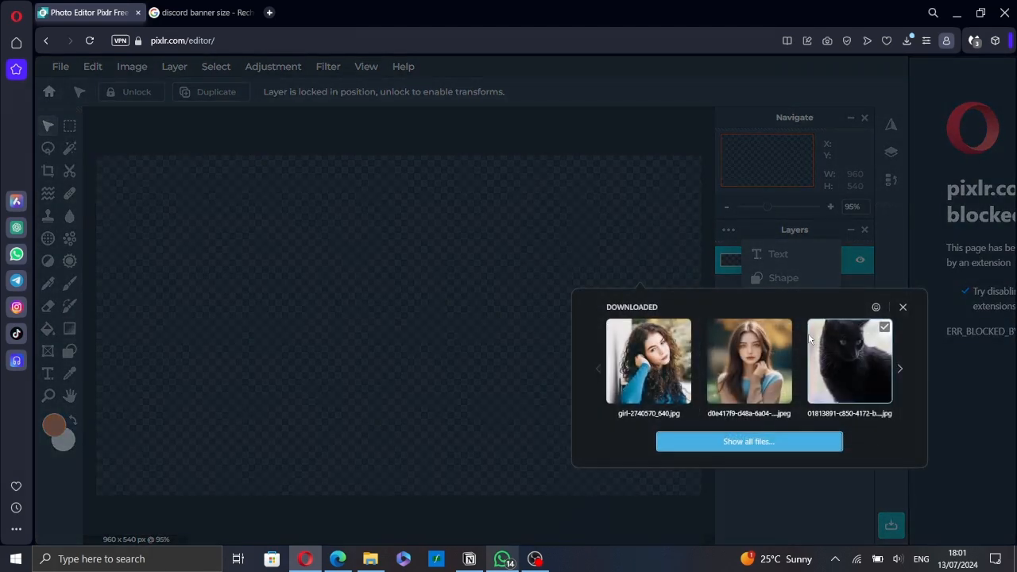
click(750, 442)
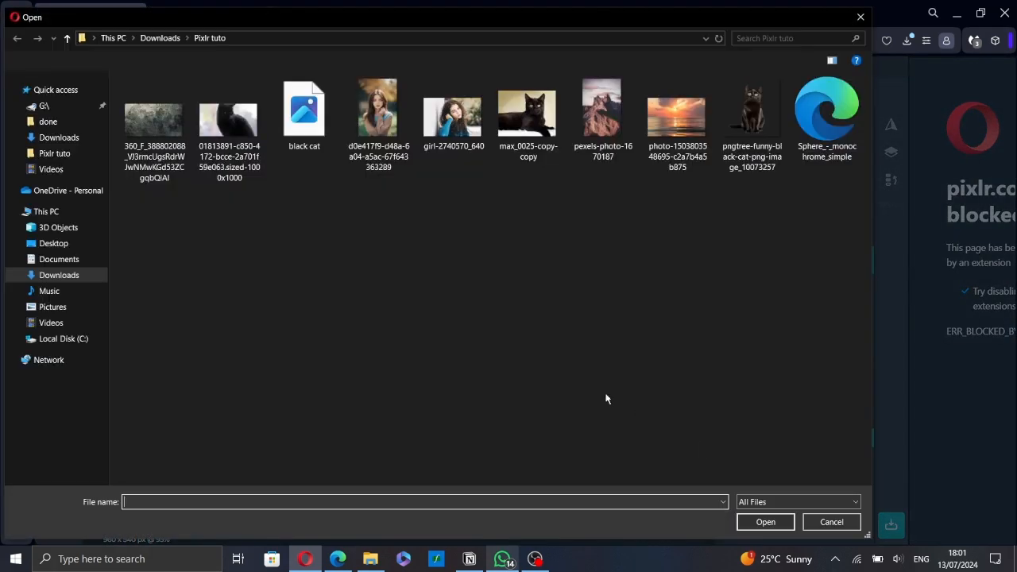
click(675, 123)
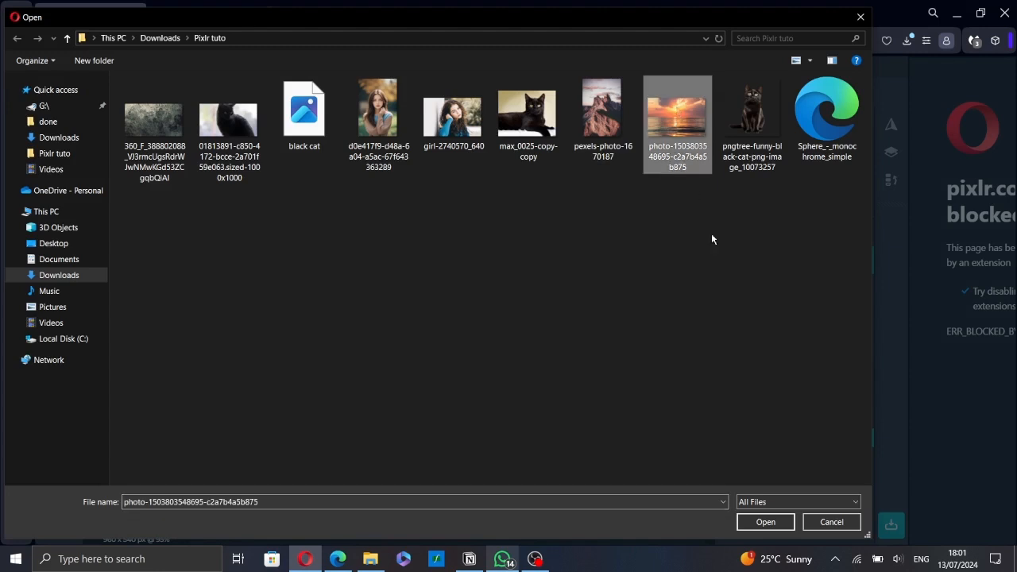
click(779, 523)
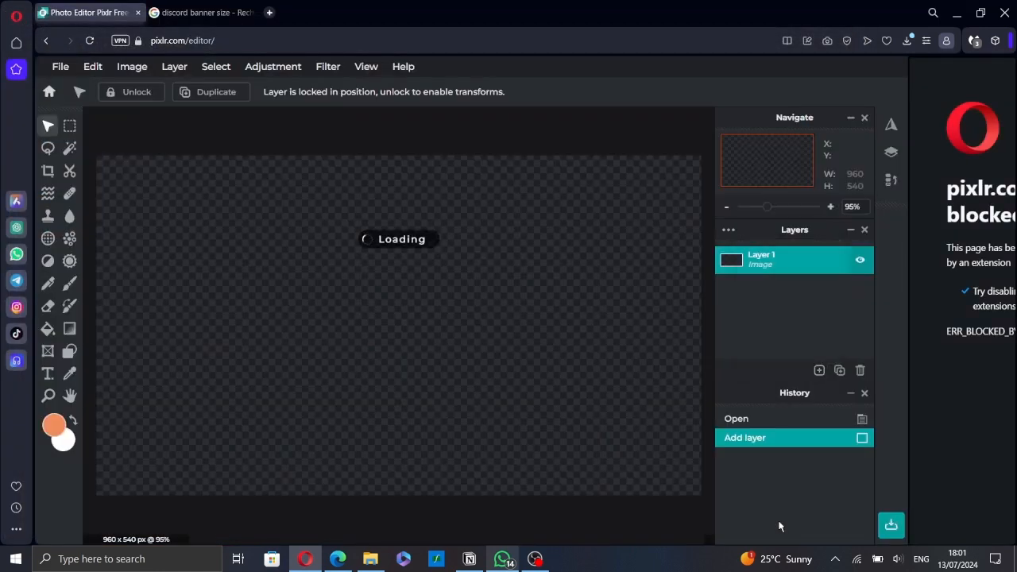
Scale the sunset image down to 960 x 640 px and position it at X 0, Y -28 so it covers the canvas
scroll(574, 403, down, 8)
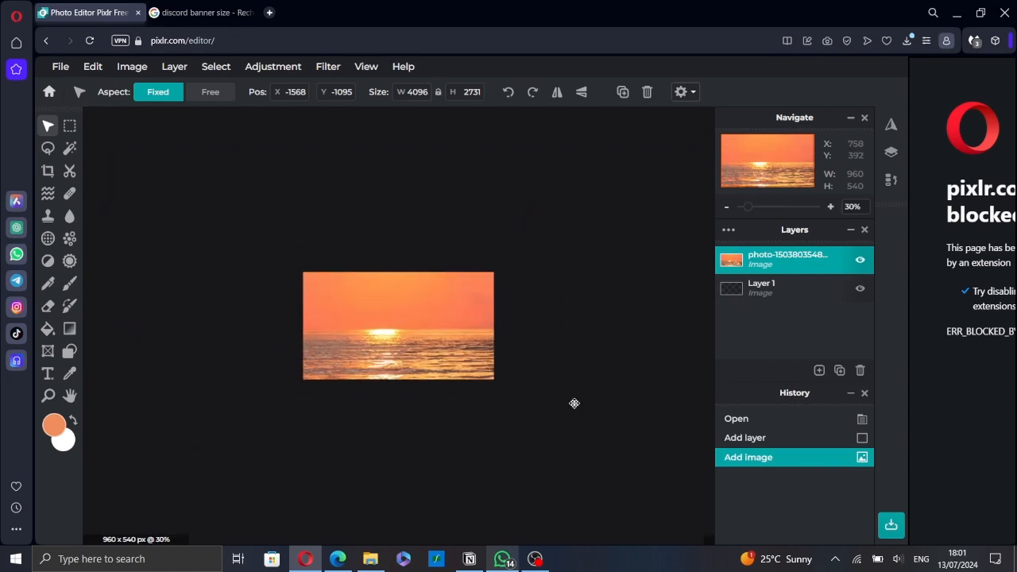
drag(565, 437, 437, 352)
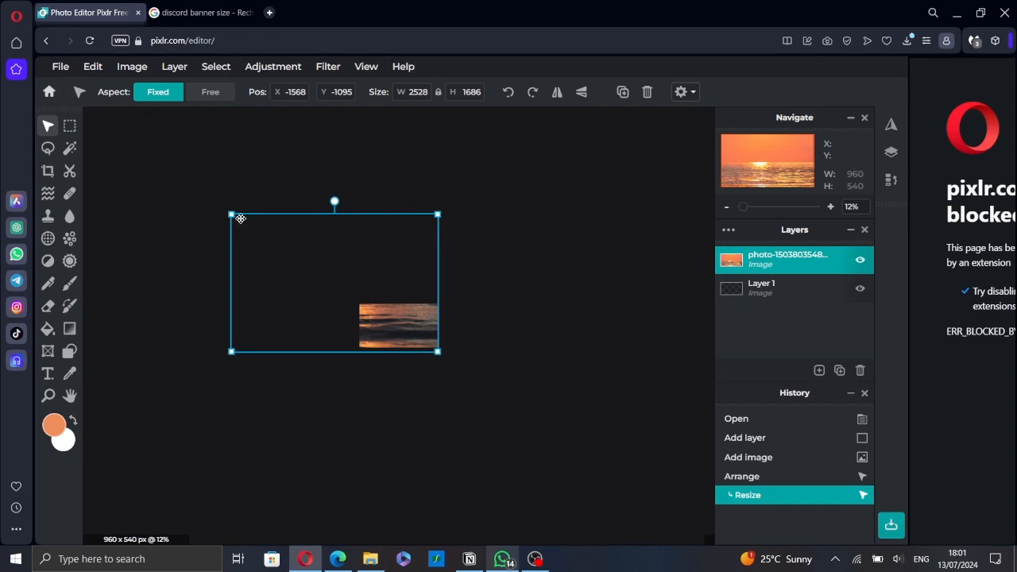
drag(232, 214, 359, 298)
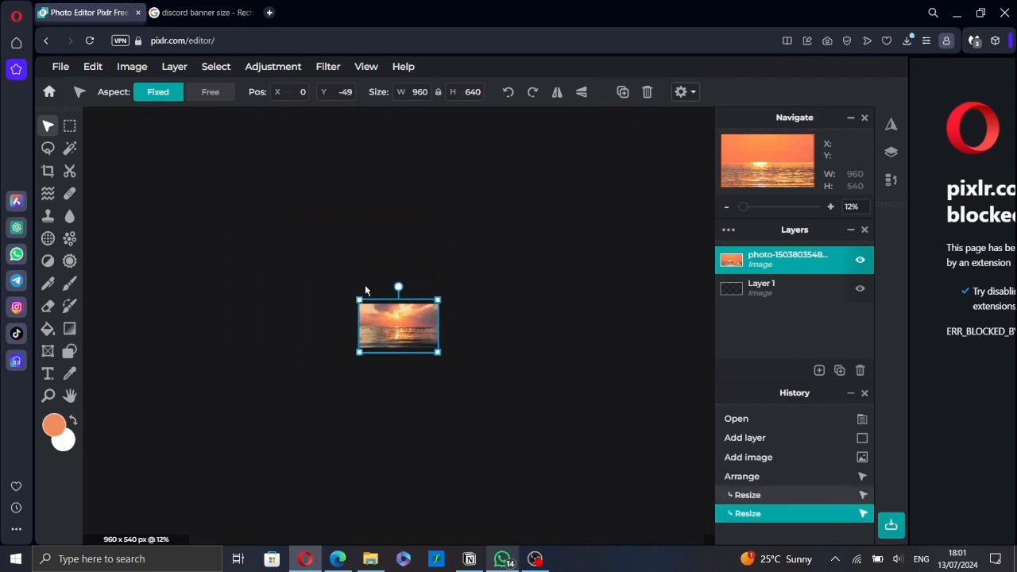
scroll(392, 333, up, 8)
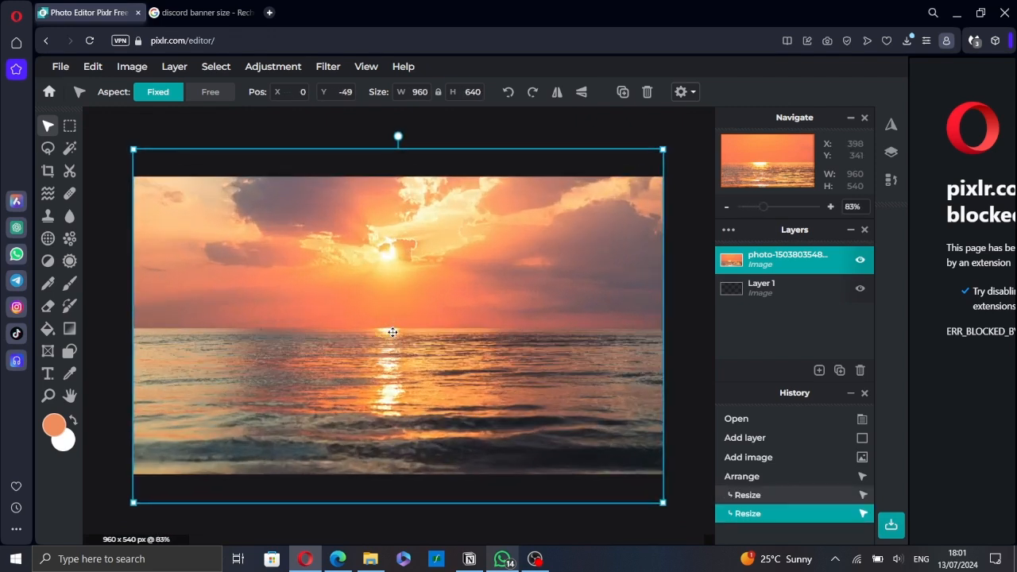
drag(385, 298, 352, 317)
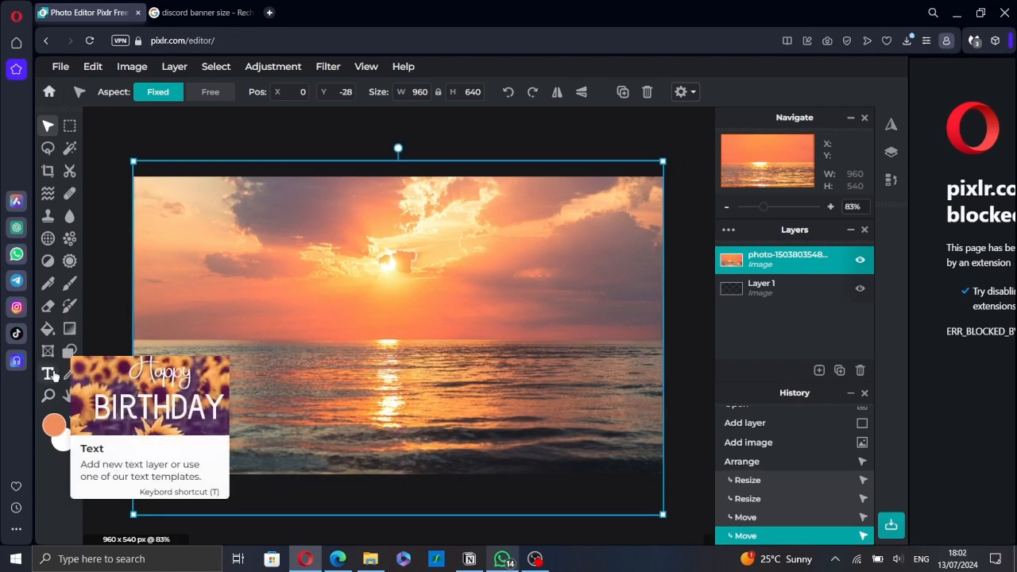
Add a new text layer on the sunset image reading "SUNSET LOVERS"
click(47, 375)
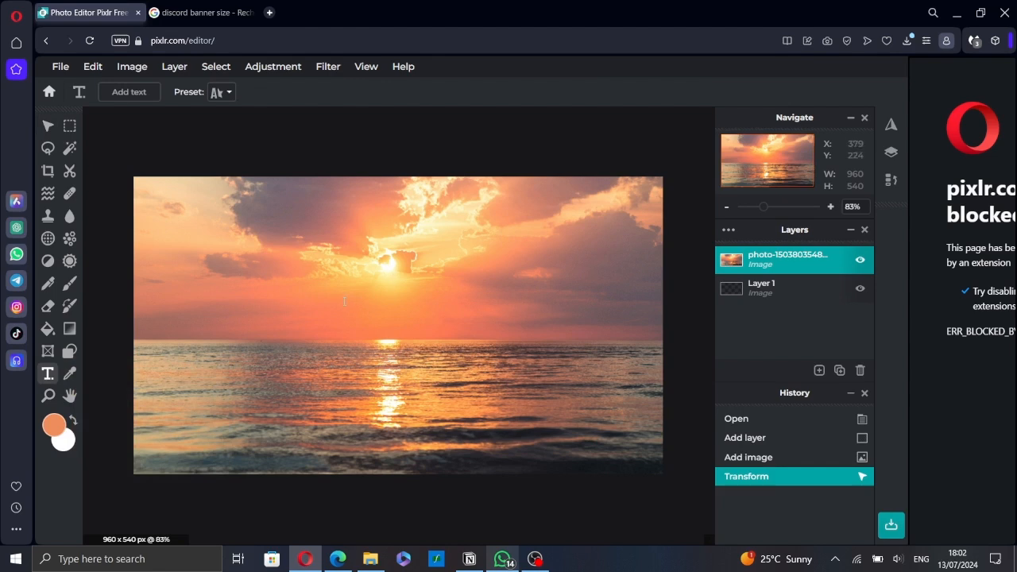
click(325, 313)
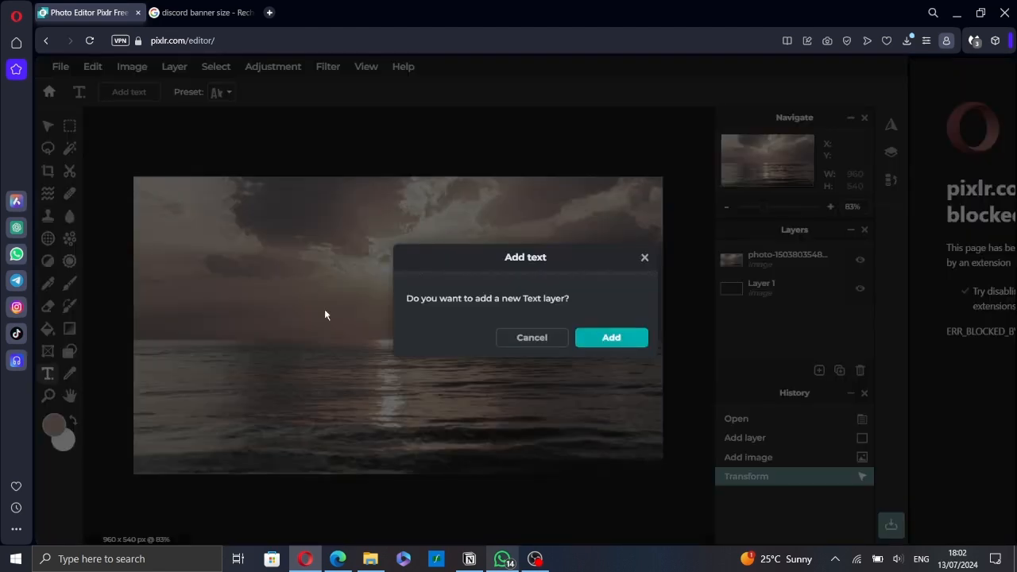
click(612, 339)
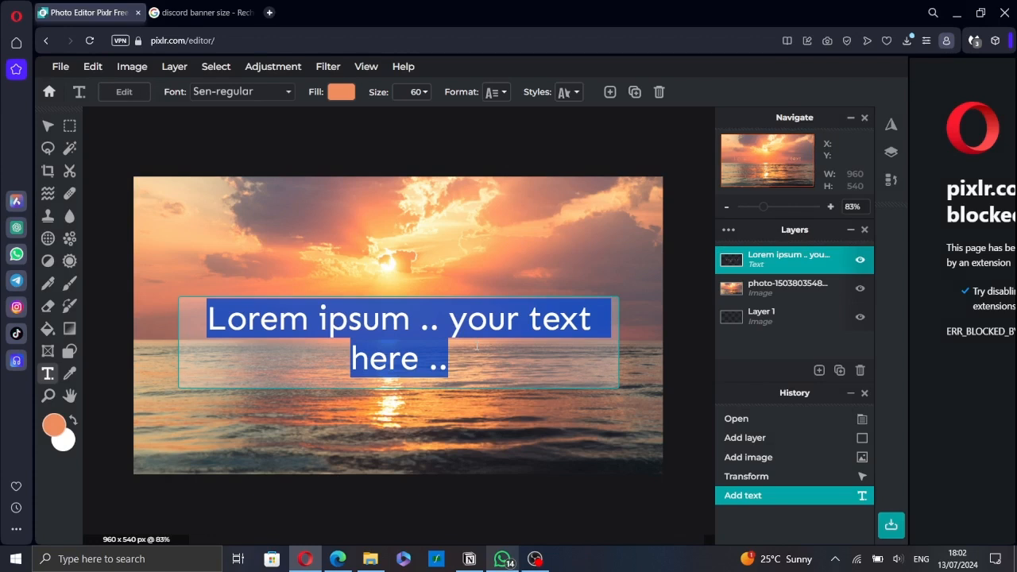
text(SUNSET)
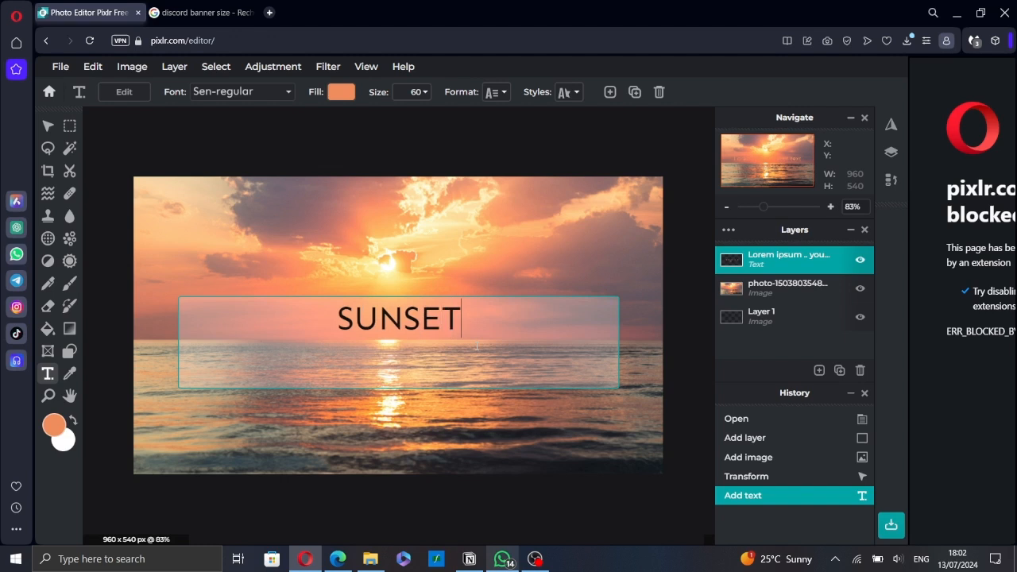
text( LOVERS)
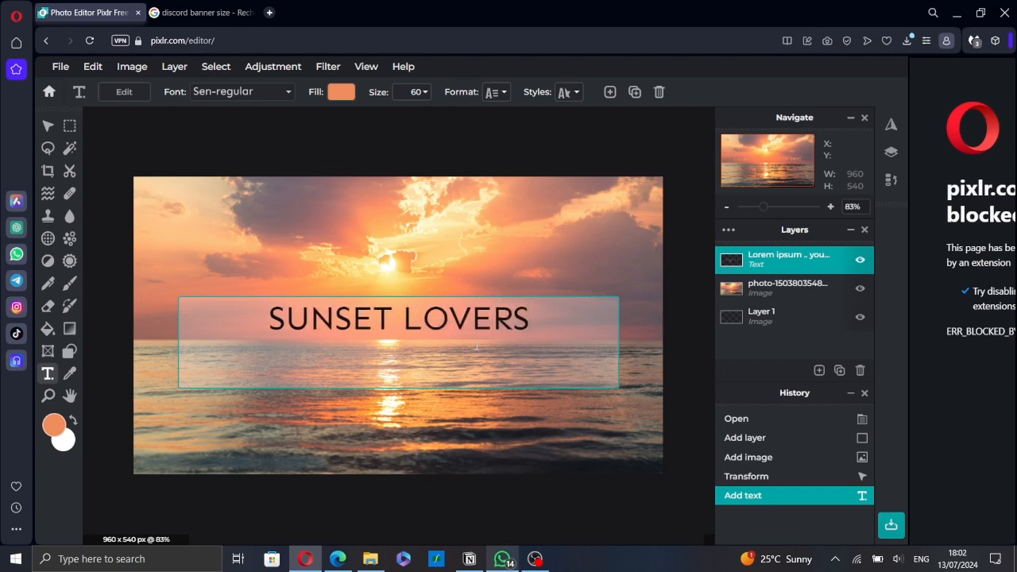
click(283, 95)
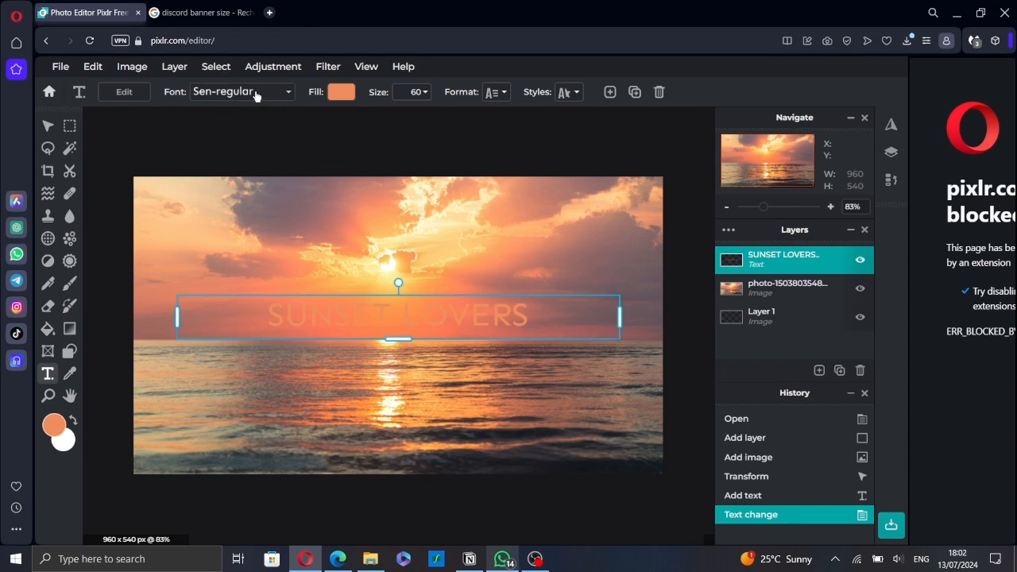
Change the font of the SUNSET LOVERS text to Carnavonts
click(256, 93)
scroll(267, 330, down, 5)
scroll(266, 330, down, 4)
click(231, 319)
scroll(232, 349, down, 10)
scroll(234, 357, down, 1)
scroll(235, 332, down, 2)
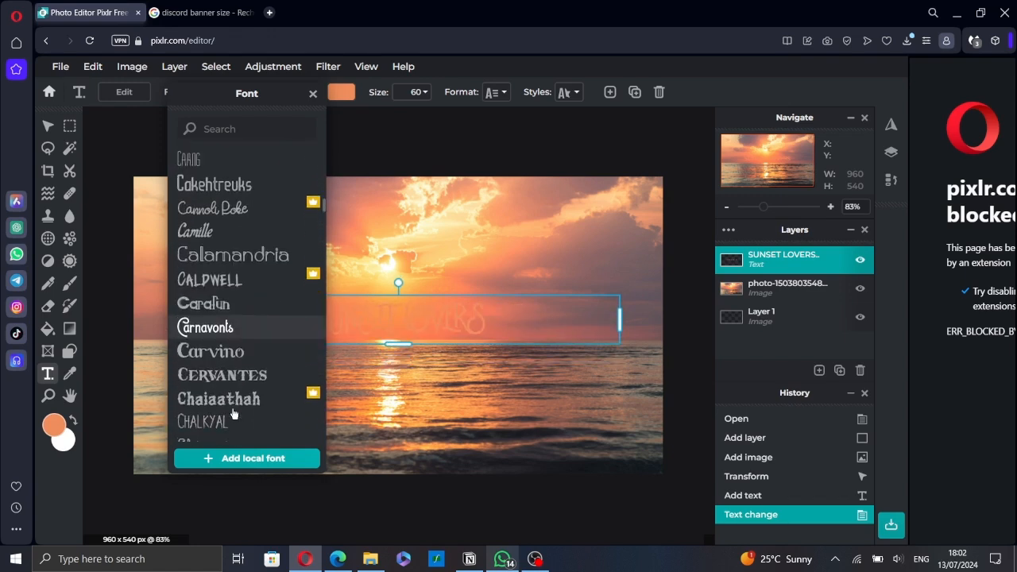
click(230, 326)
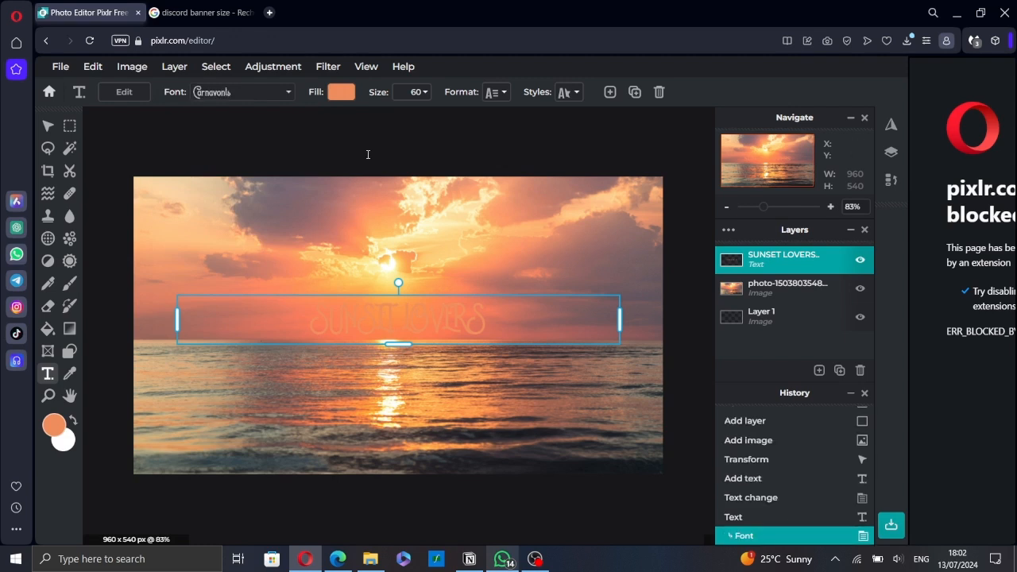
Set the fill of the SUNSET LOVERS text to the solid pale yellow color #F9D697
click(340, 92)
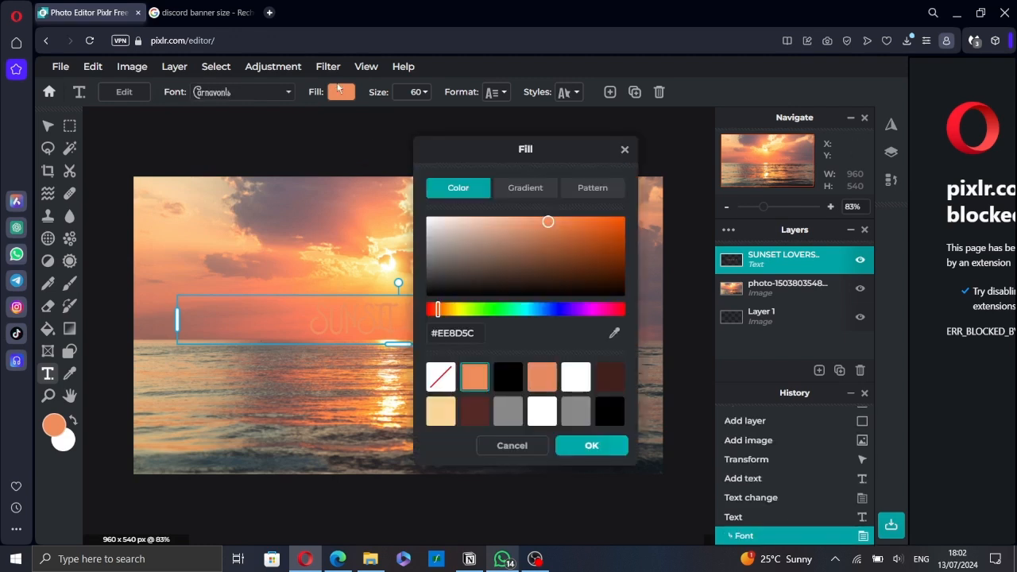
click(443, 410)
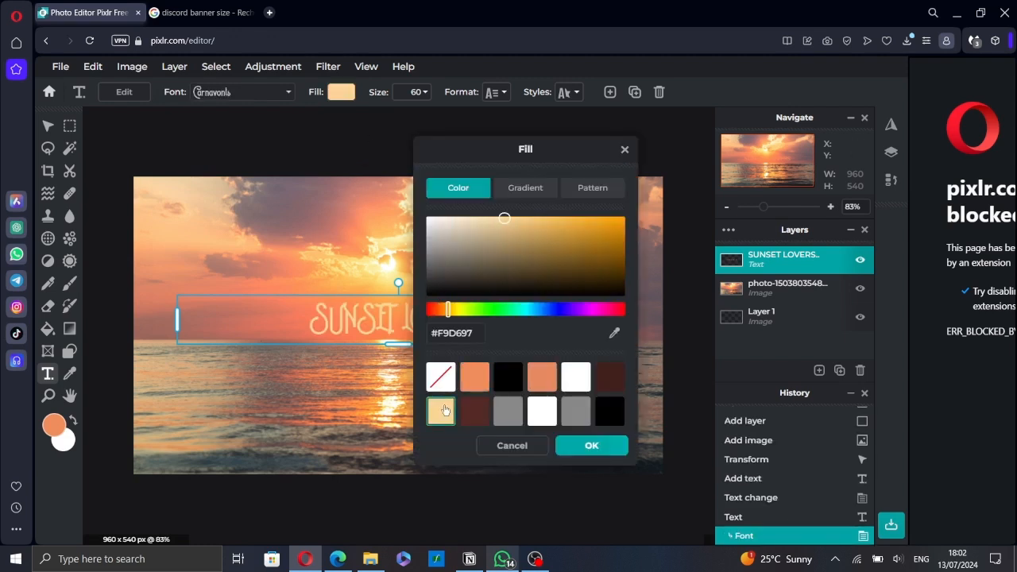
click(533, 188)
click(585, 191)
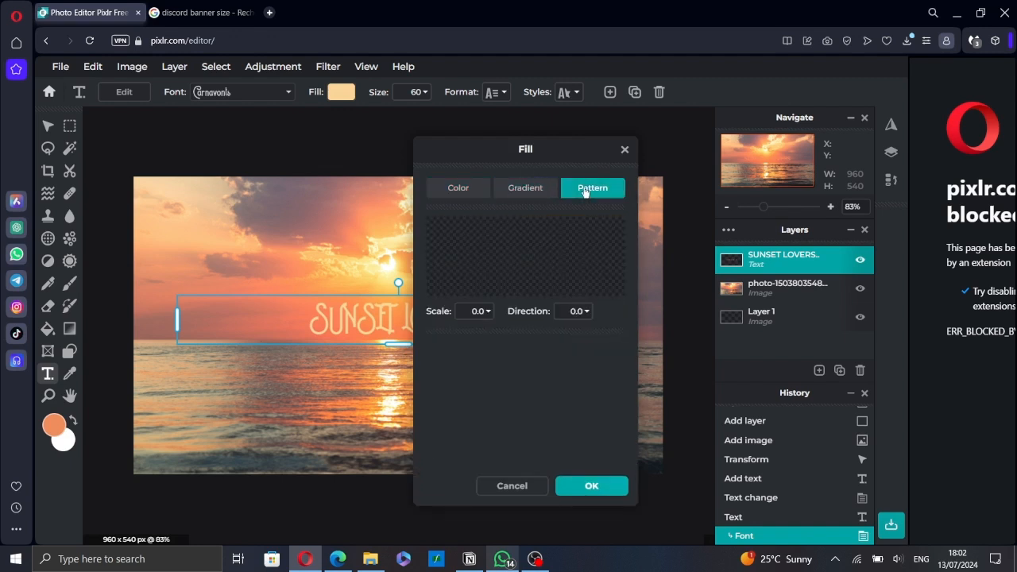
click(451, 190)
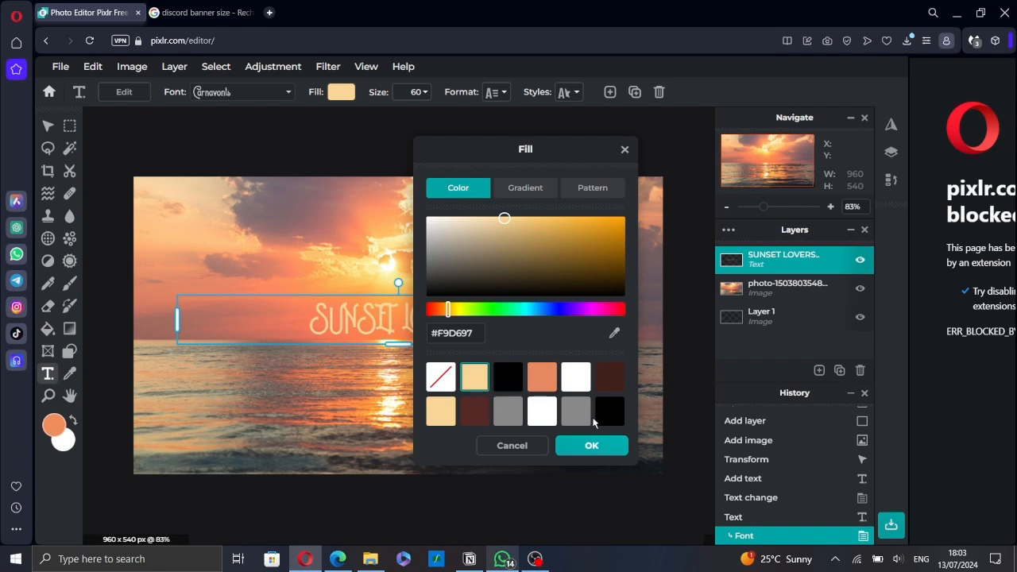
click(591, 445)
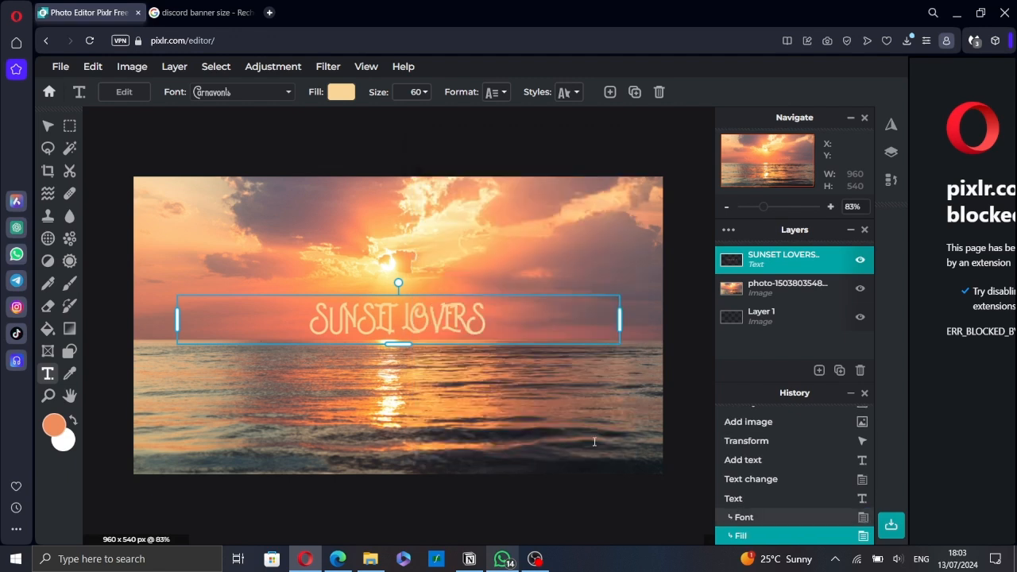
Enlarge the SUNSET LOVERS text to size 89 and move it slightly up, just over the horizon
click(424, 96)
mouse_move(334, 119)
mouse_down()
mouse_move(364, 119)
mouse_move(351, 120)
mouse_up()
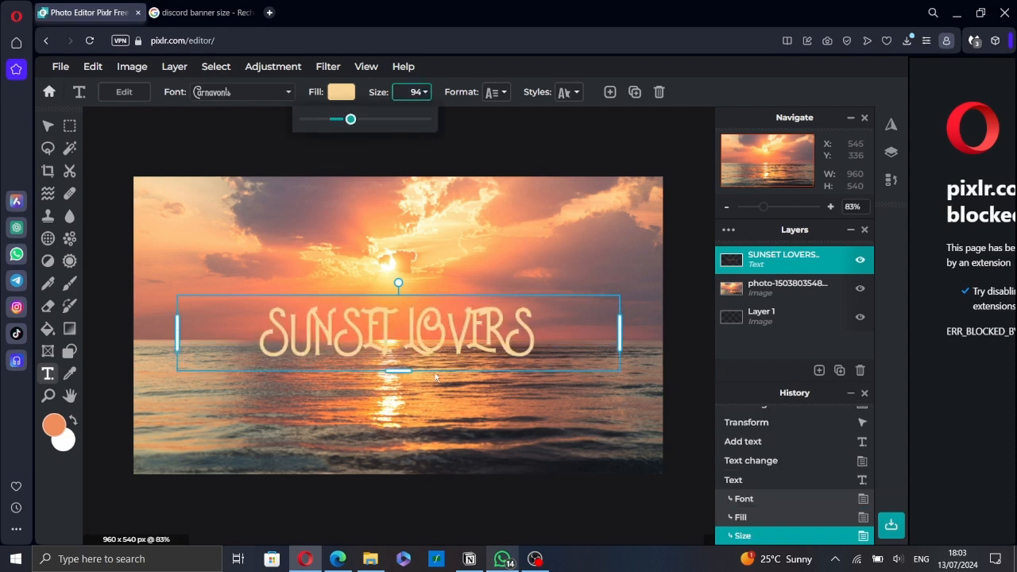
click(399, 372)
mouse_move(398, 372)
mouse_down()
mouse_move(398, 382)
mouse_move(398, 366)
mouse_up()
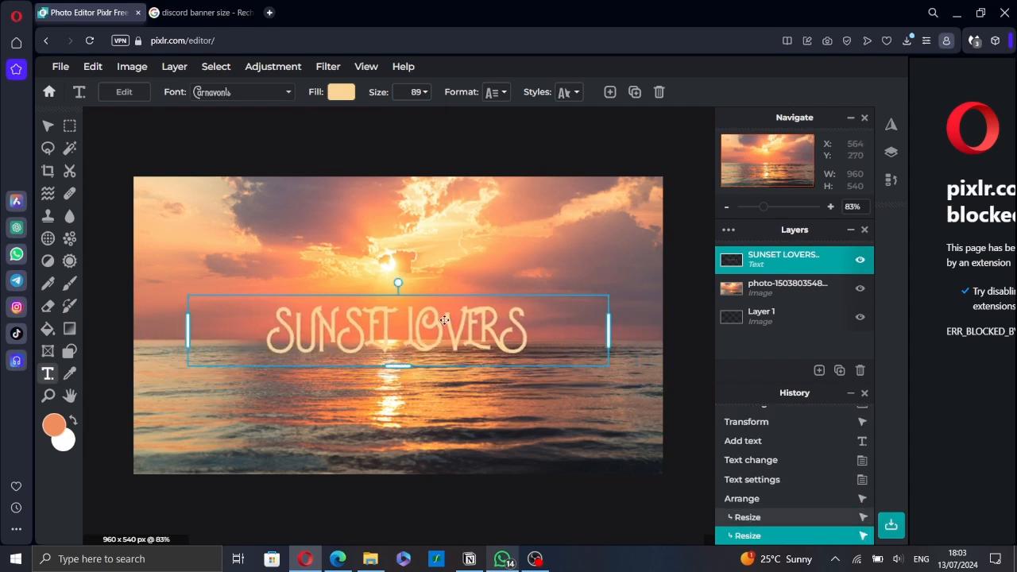
drag(442, 323, 443, 313)
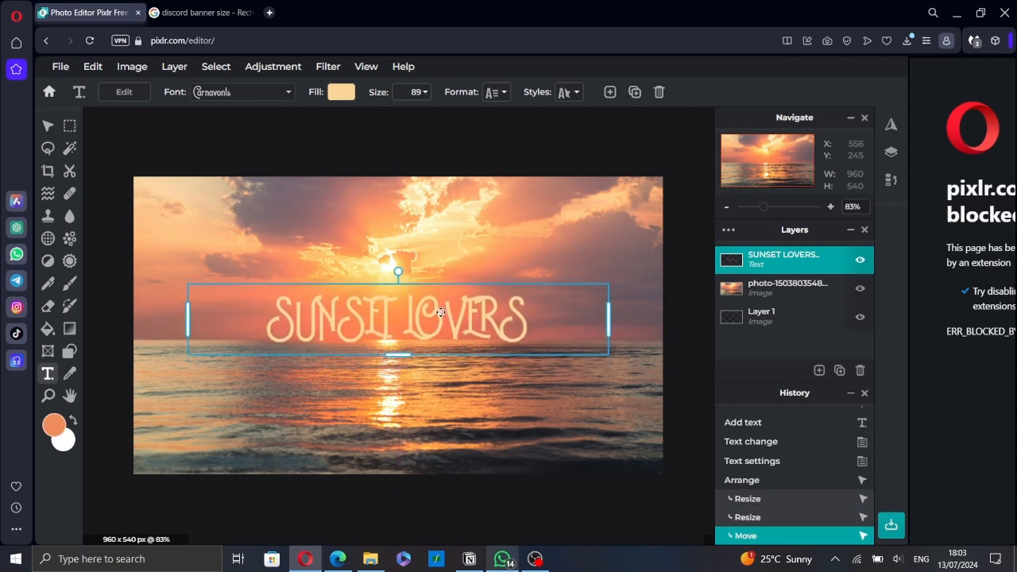
Make the SUNSET LOVERS text bold and turn on its shadow style
click(493, 94)
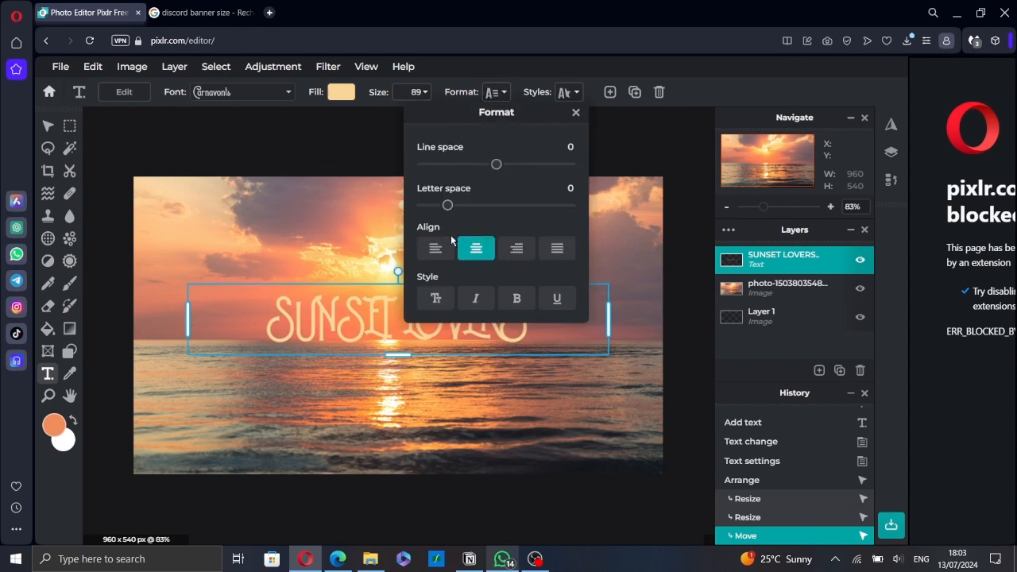
click(526, 307)
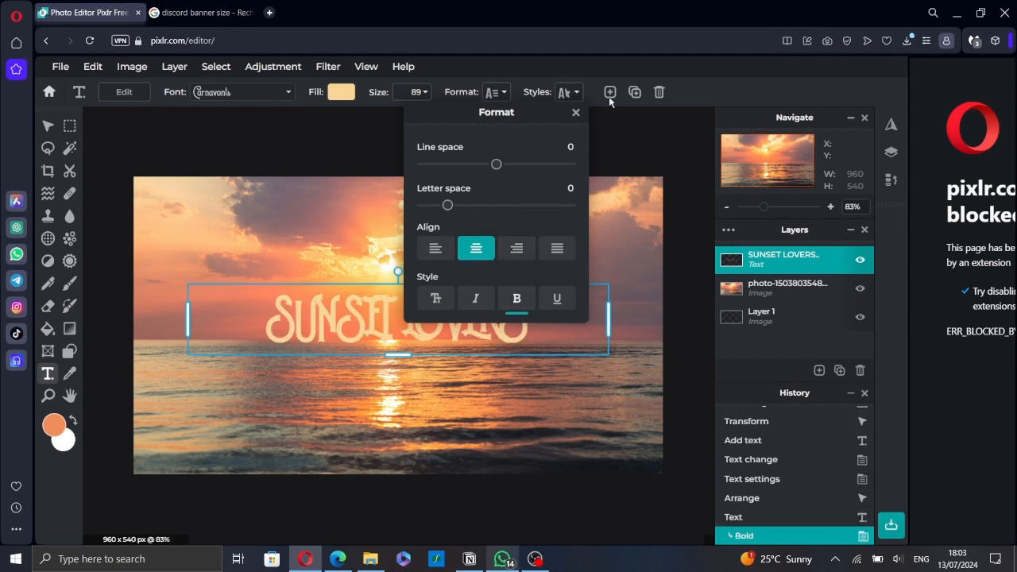
click(569, 93)
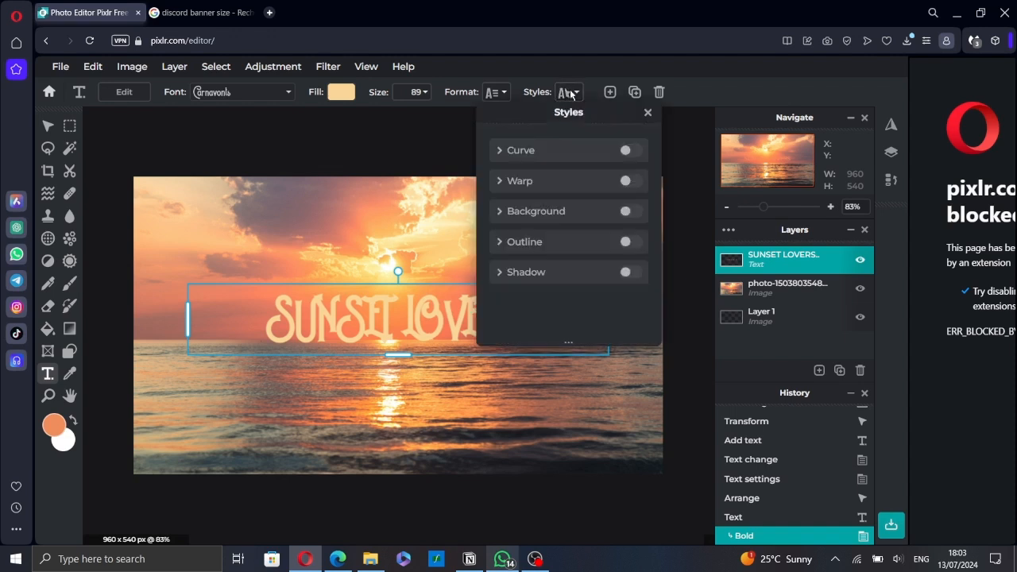
click(561, 275)
scroll(564, 278, down, 3)
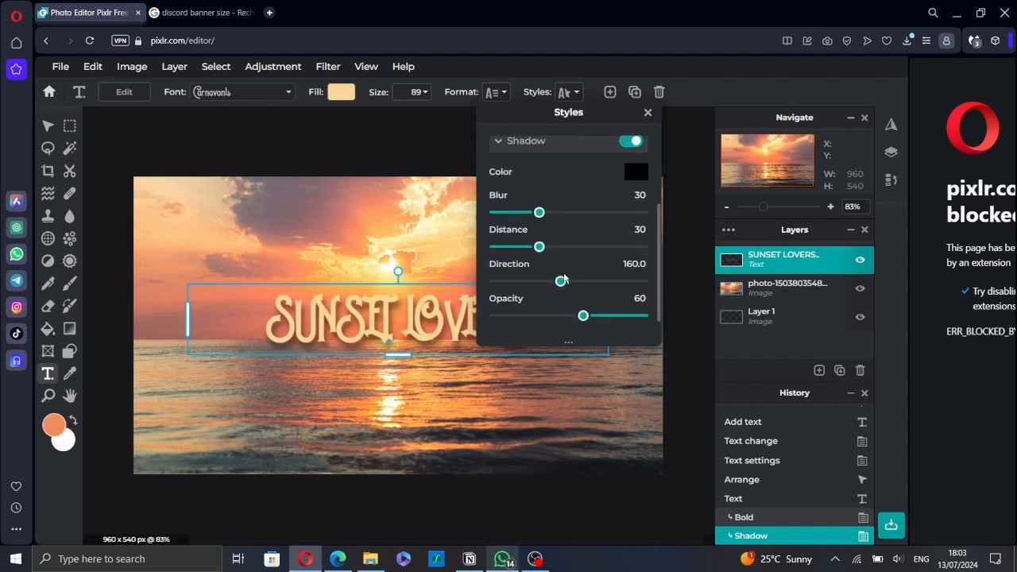
Set the text shadow to dark brown #41201D with blur 20, distance 33, direction 215.7 and opacity 87, and deselect the text
click(639, 173)
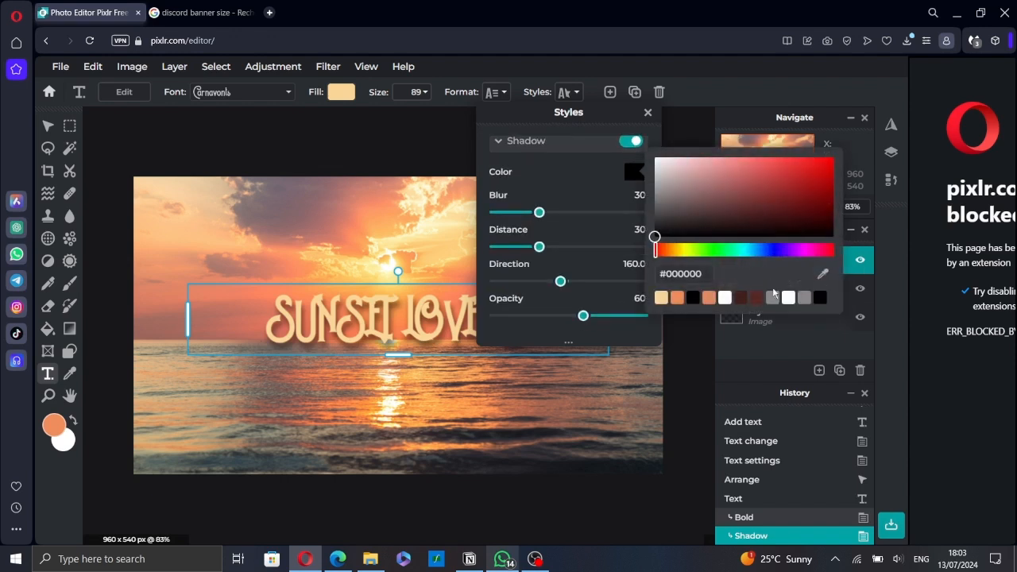
click(741, 298)
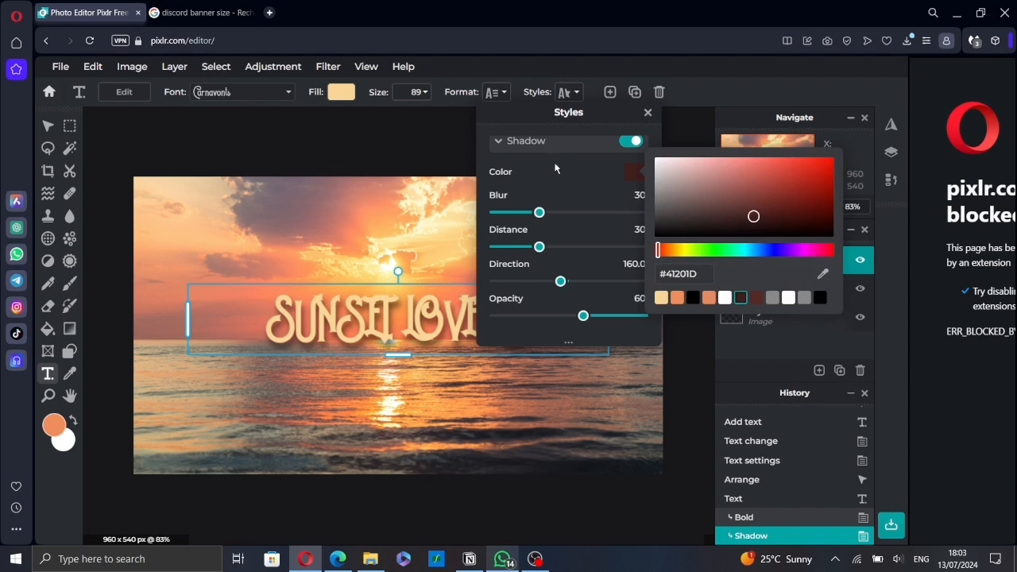
click(544, 215)
mouse_move(540, 215)
mouse_down()
mouse_move(566, 216)
mouse_move(525, 213)
mouse_up()
drag(542, 246, 624, 328)
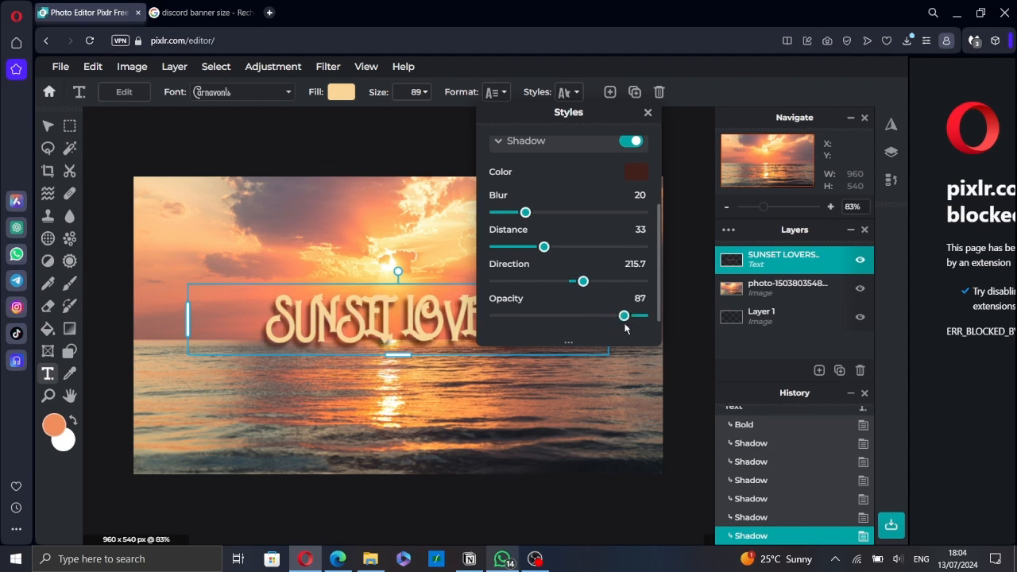
click(730, 81)
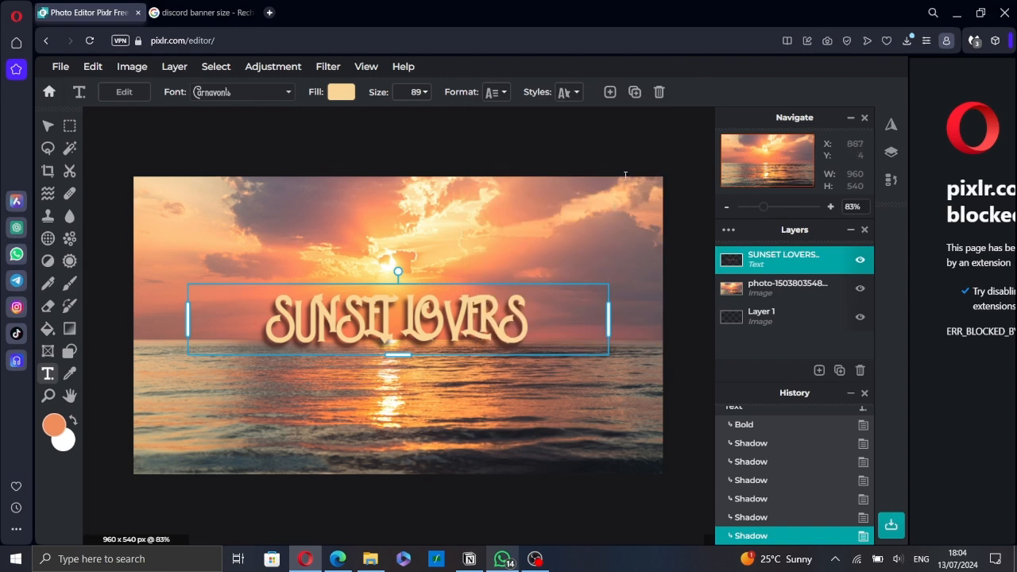
click(675, 141)
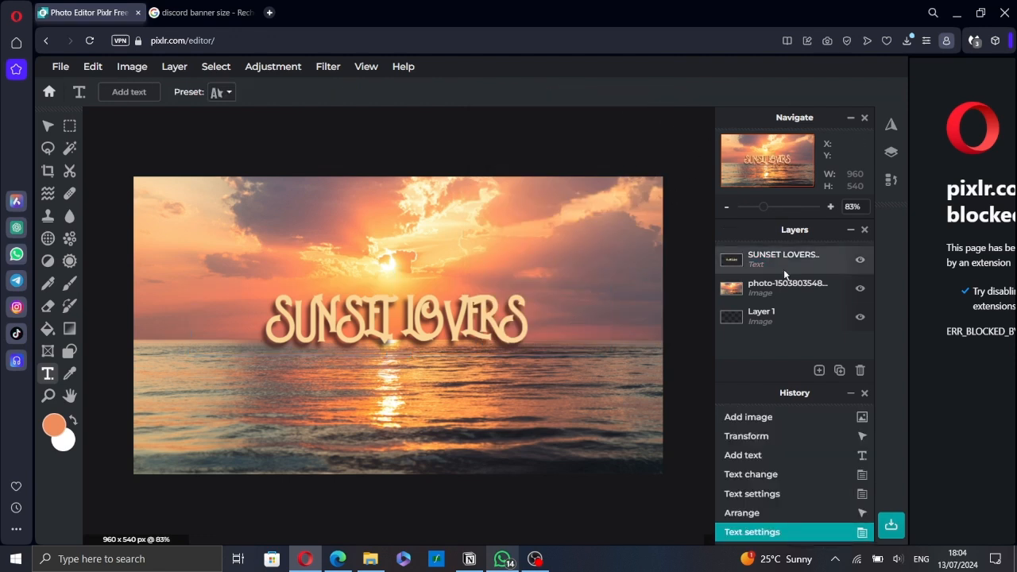
Delete the empty Layer 1 and merge the SUNSET LOVERS text layer with the sunset photo layer
click(795, 316)
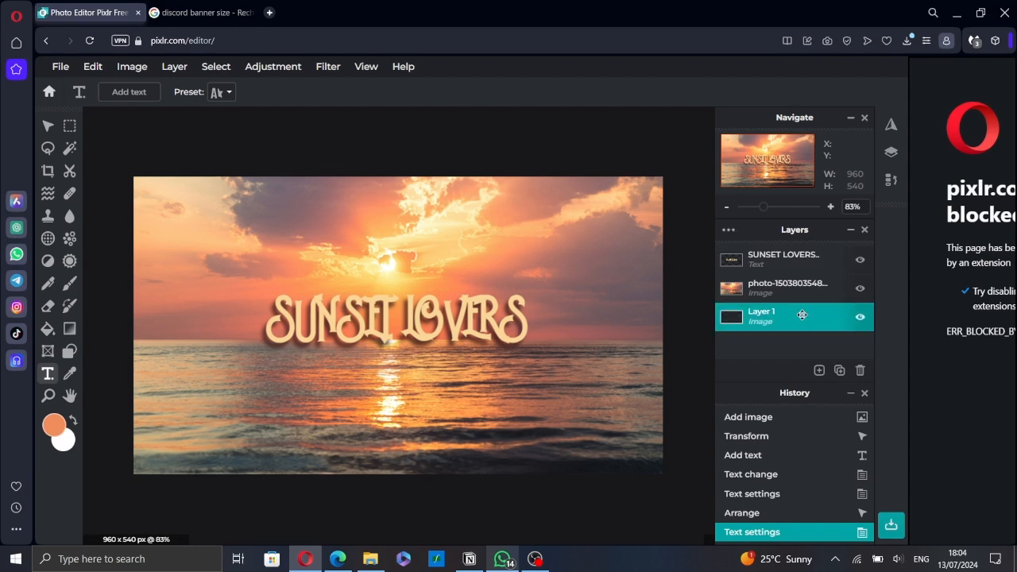
click(861, 371)
click(783, 259)
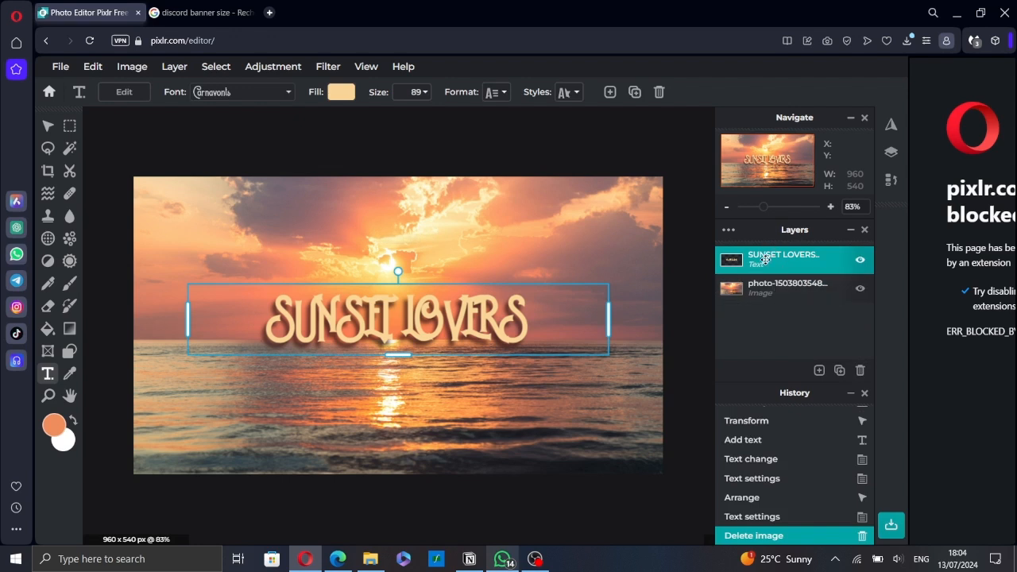
click(764, 260)
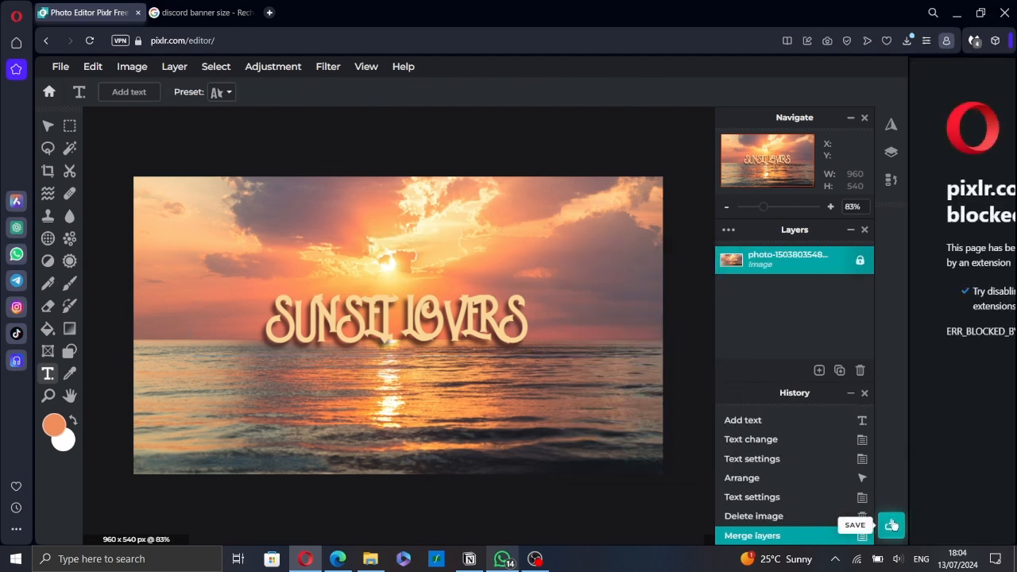
Open the save settings for the banner and choose PNG as the file format
click(891, 524)
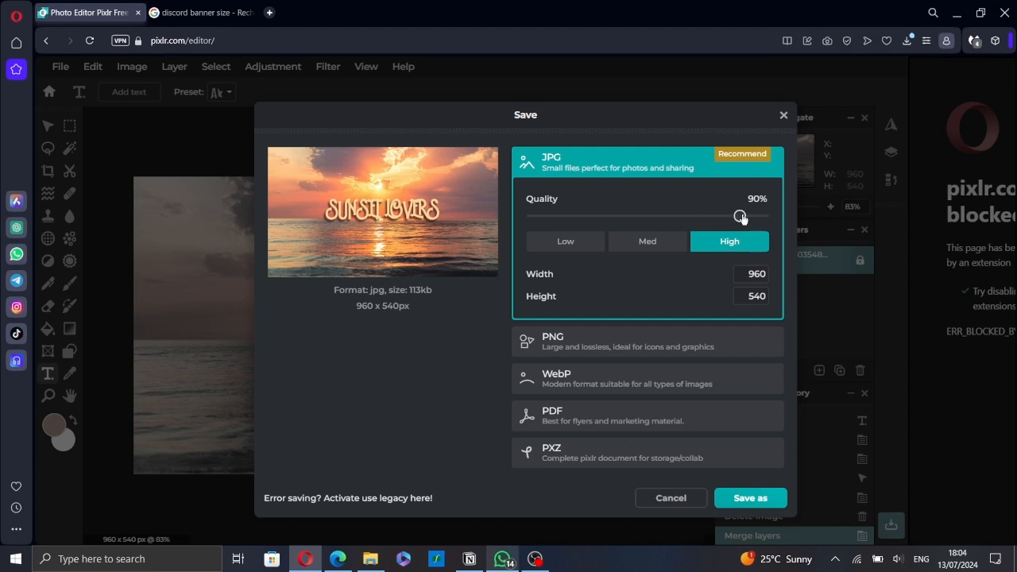
mouse_move(741, 217)
mouse_down()
mouse_move(768, 217)
mouse_move(743, 217)
mouse_up()
click(659, 347)
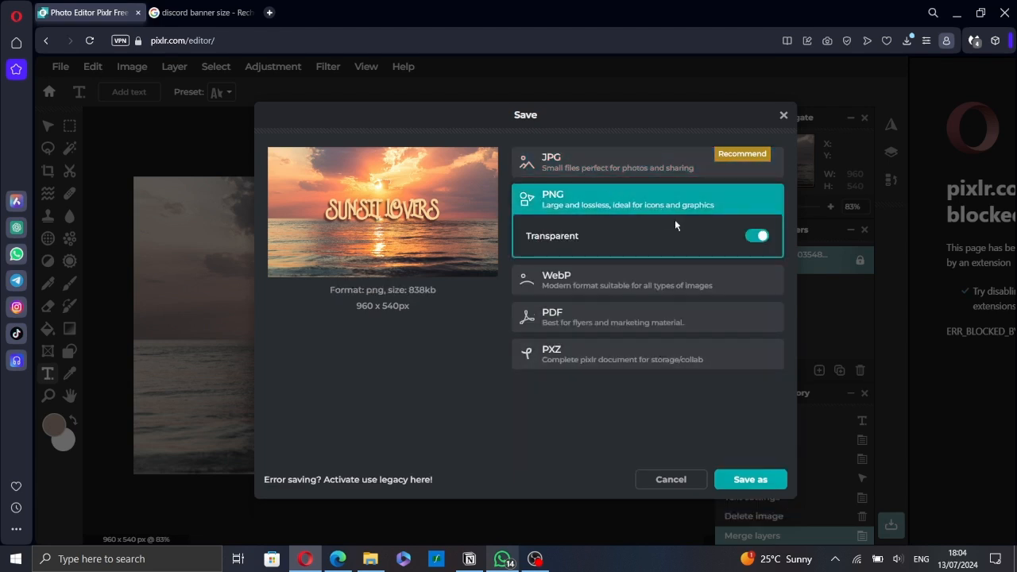